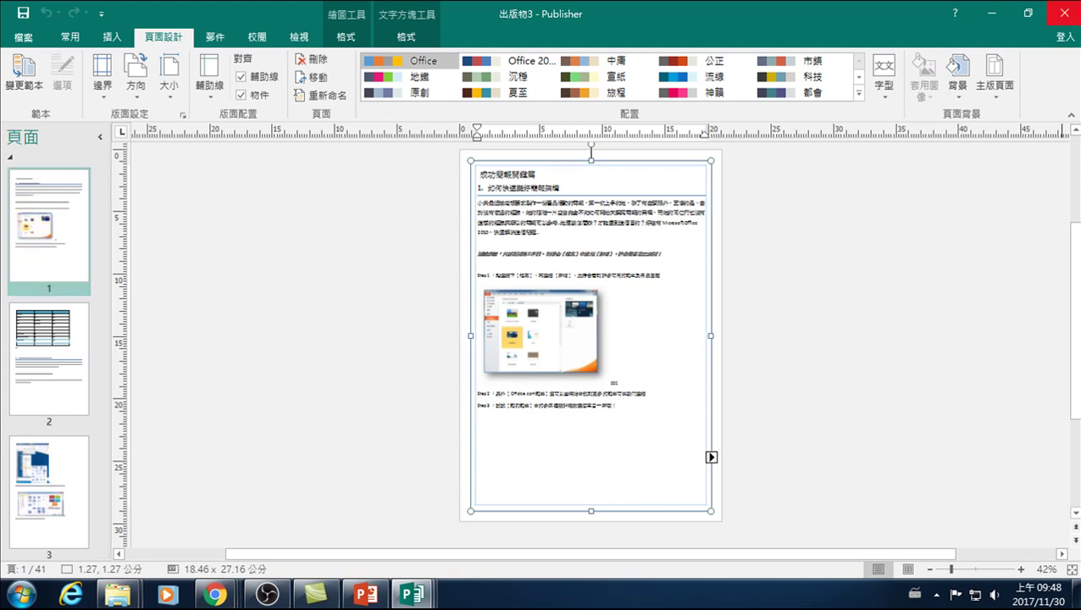
# Discard the open publication unsaved and start 出版物4 from the 空白 A4 (縱向) template
pyautogui.click(1064, 13)
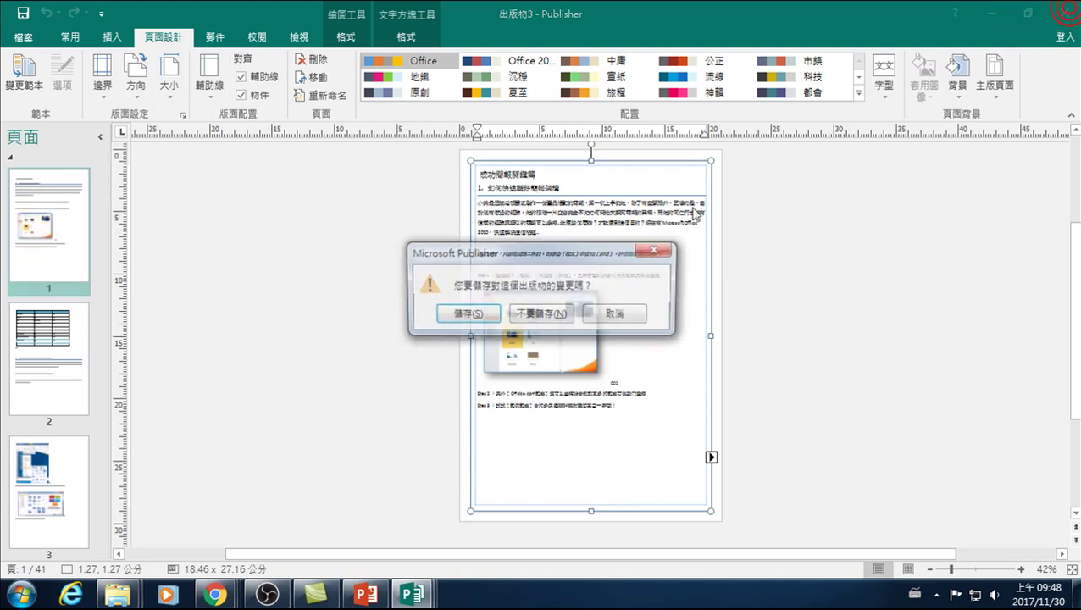
pyautogui.click(546, 313)
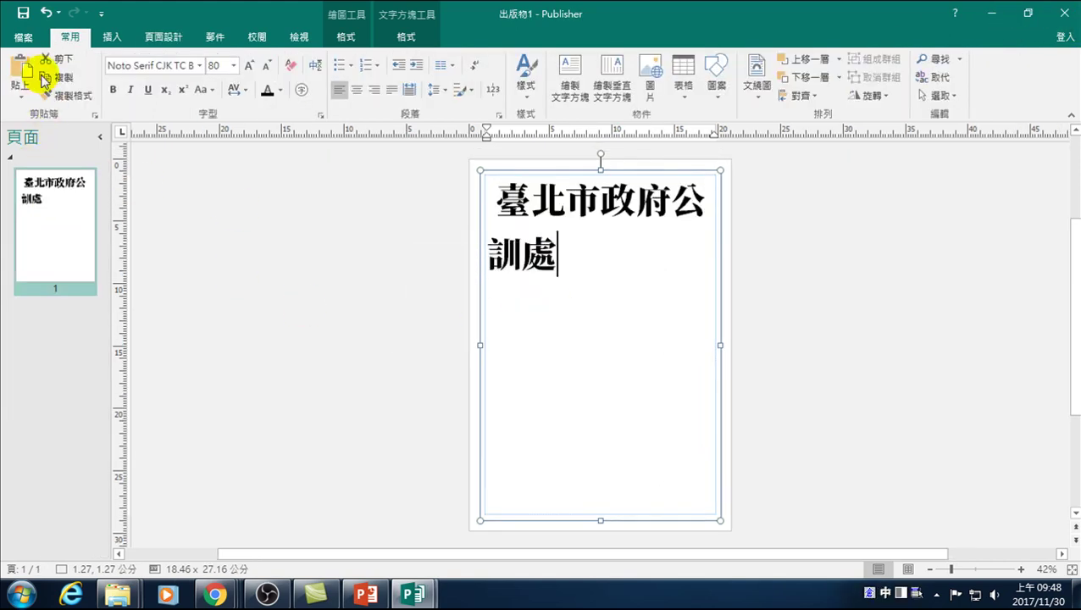
pyautogui.click(23, 37)
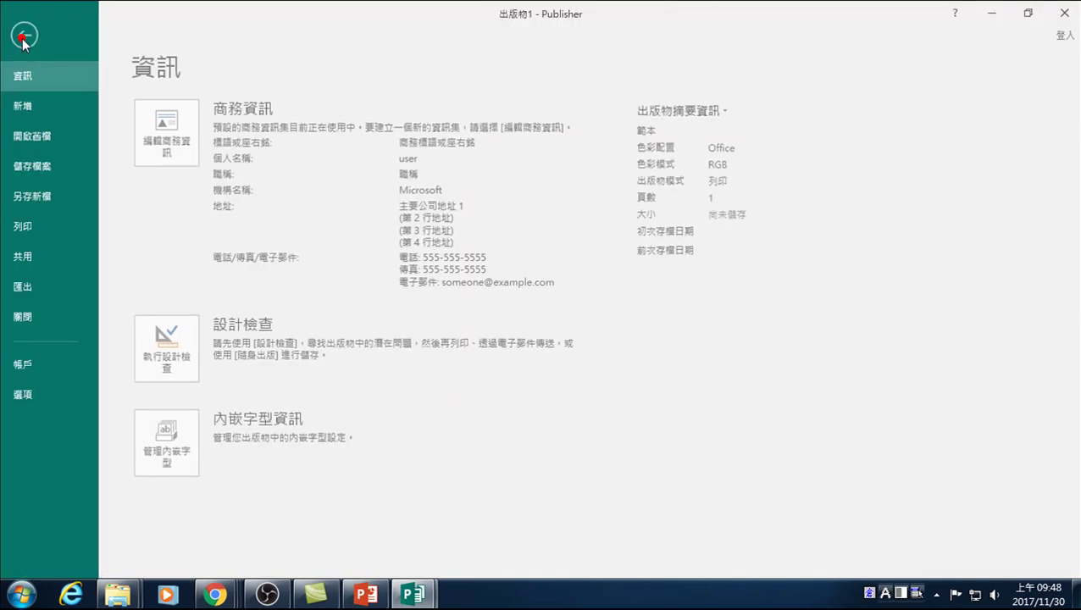
pyautogui.click(24, 37)
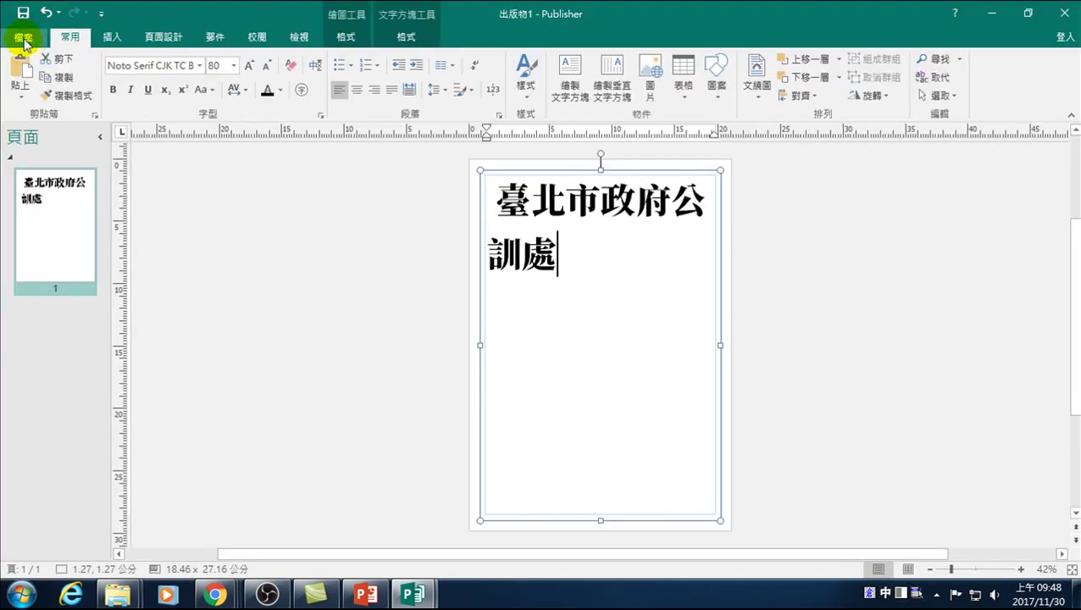
pyautogui.click(23, 39)
pyautogui.click(32, 106)
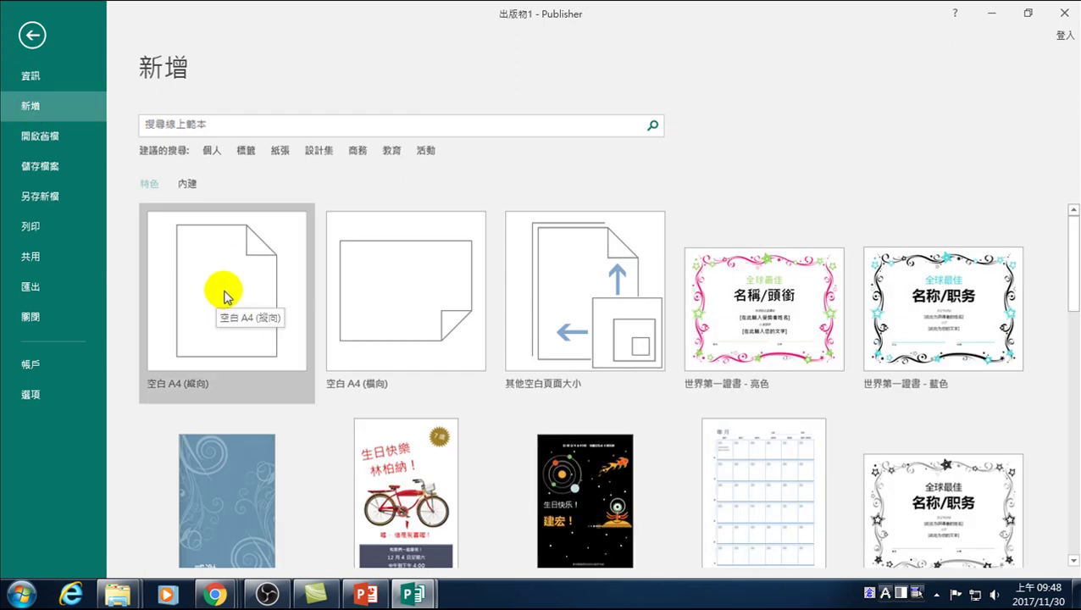
pyautogui.click(223, 294)
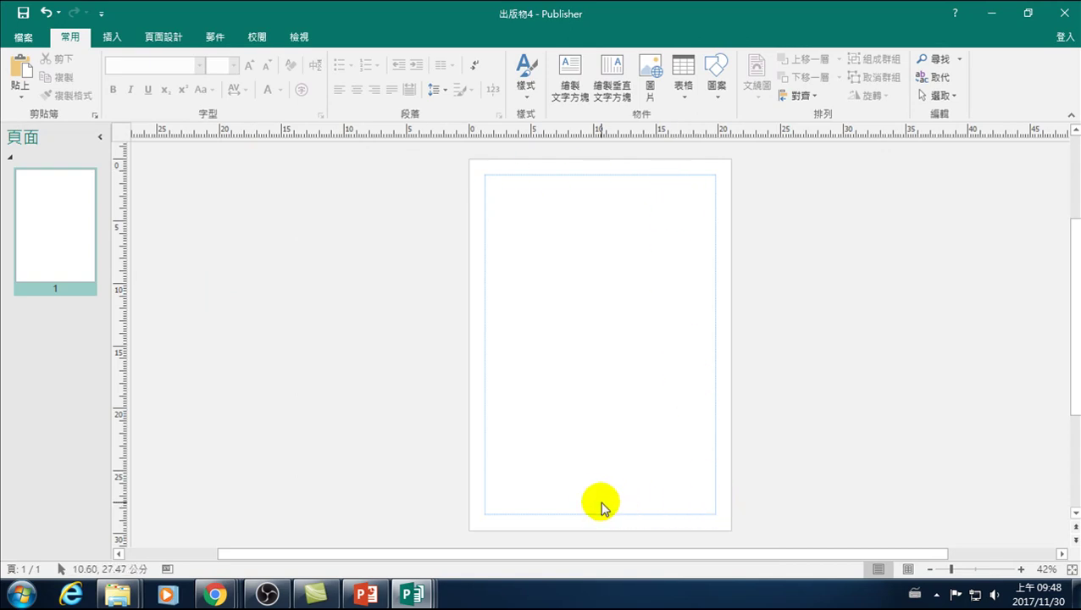
# Open 版面設定 from 頁面設計 > 大小, showing the 21 × 29.7 cm page with 1.27 cm margins
pyautogui.click(168, 37)
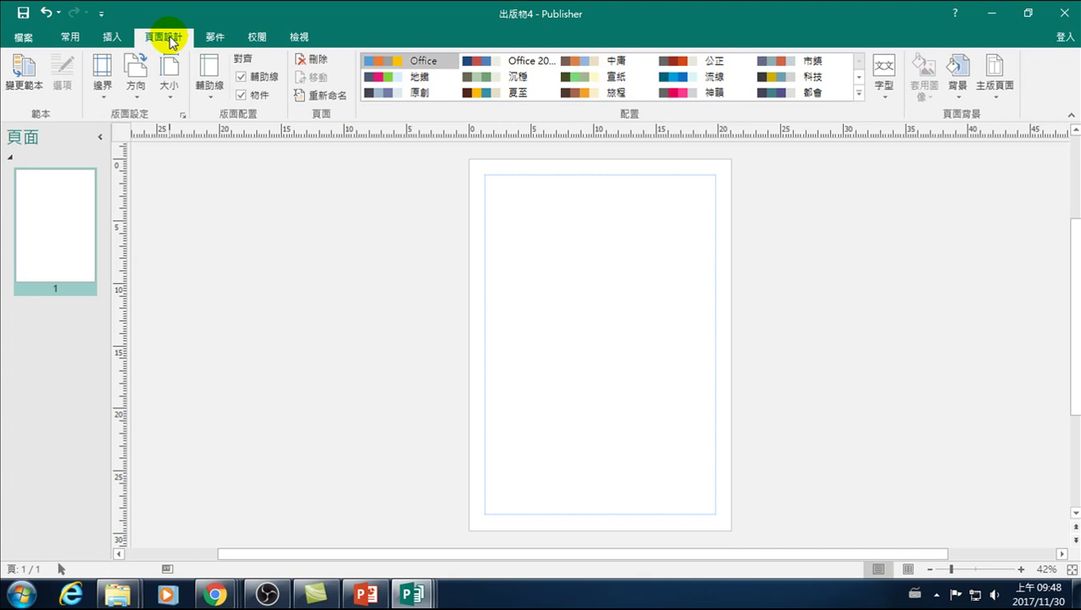
pyautogui.click(170, 91)
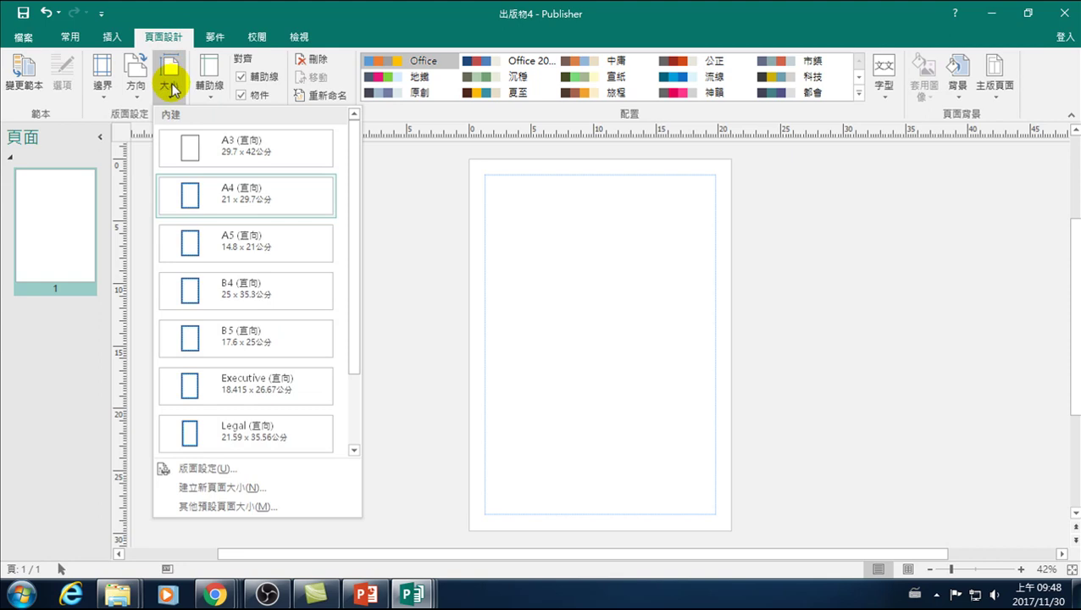
pyautogui.click(205, 470)
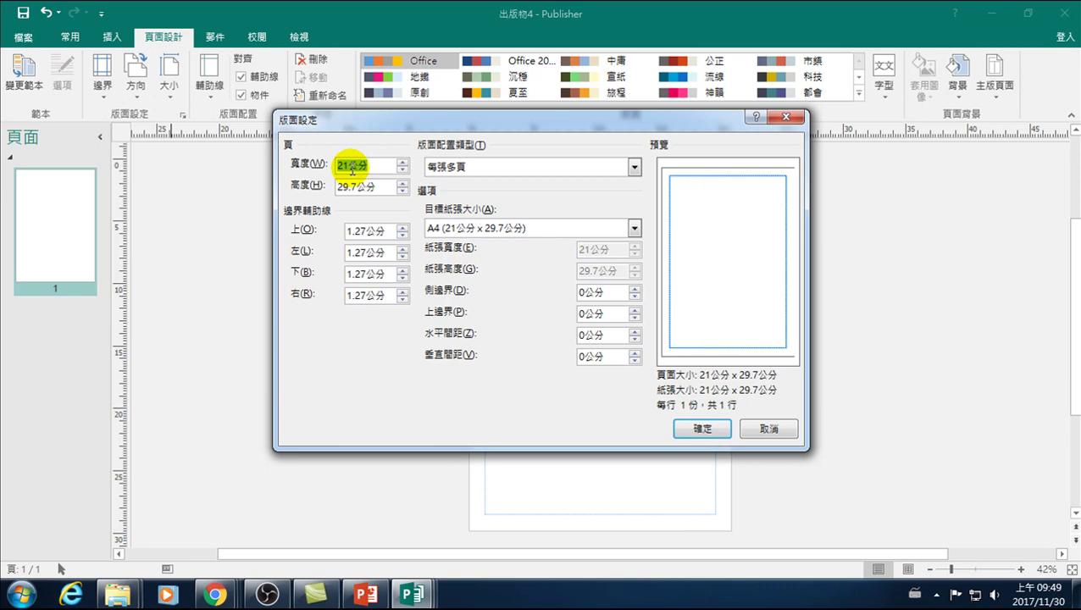
# Change the page width from 21 to 90 cm and the height to 110 cm, and apply
pyautogui.click(342, 166)
pyautogui.doubleClick(347, 164)
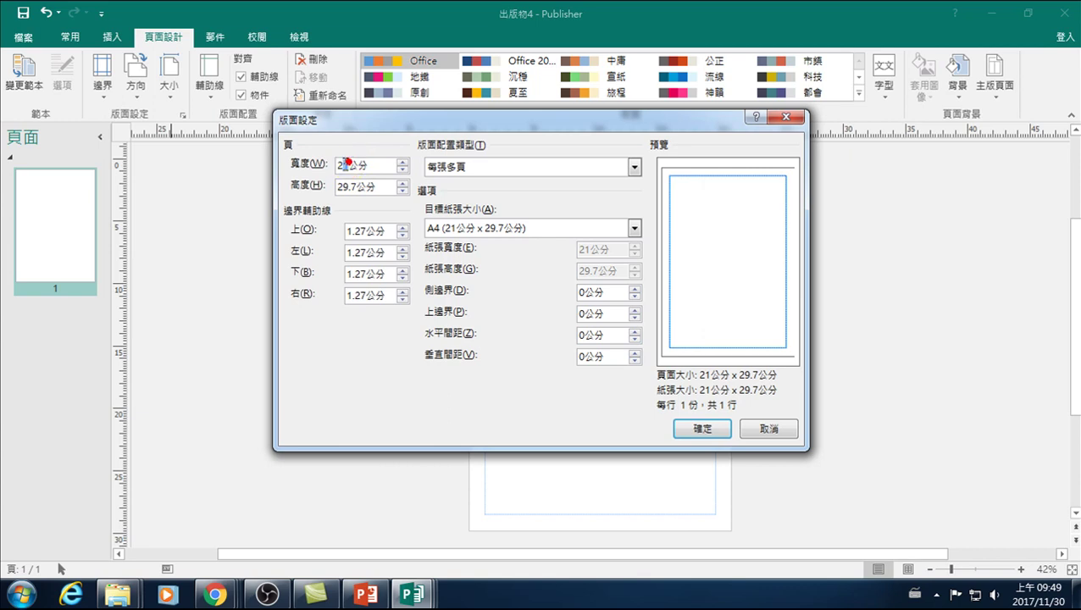
pyautogui.write('90')
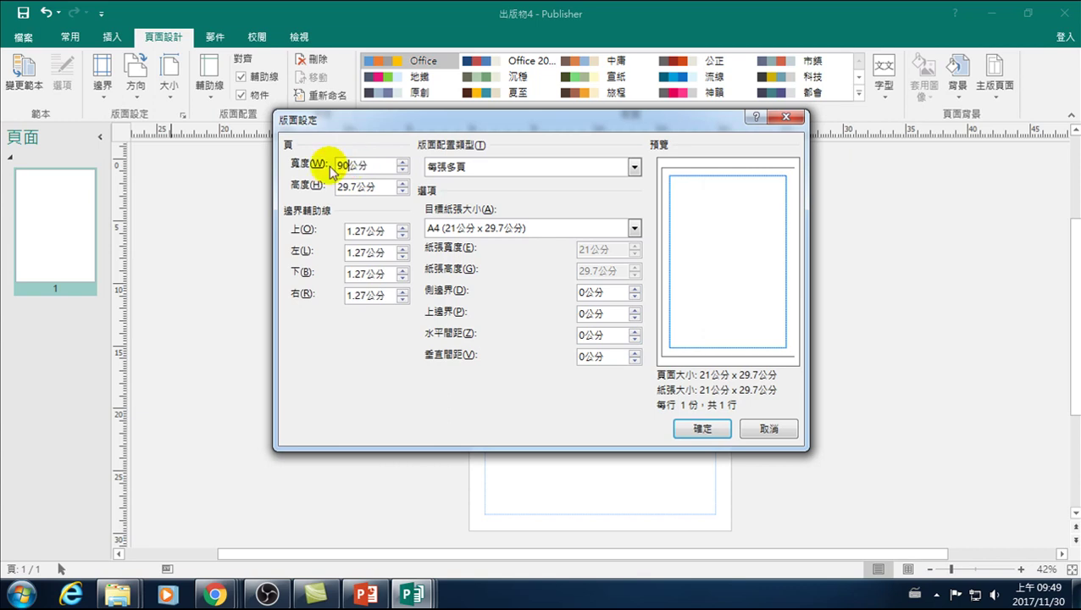
pyautogui.click(355, 186)
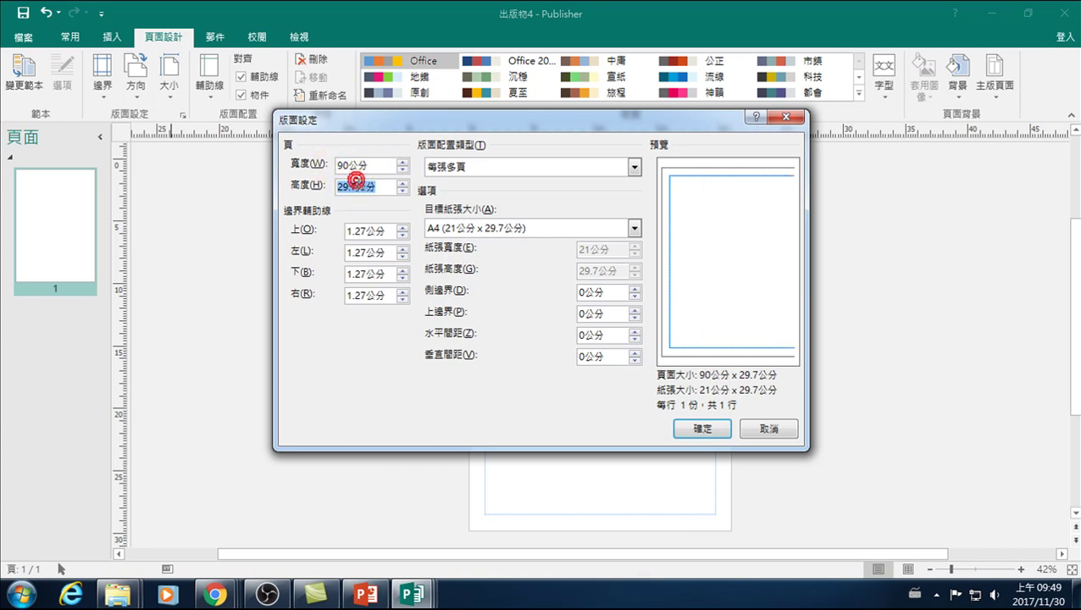
pyautogui.write('110')
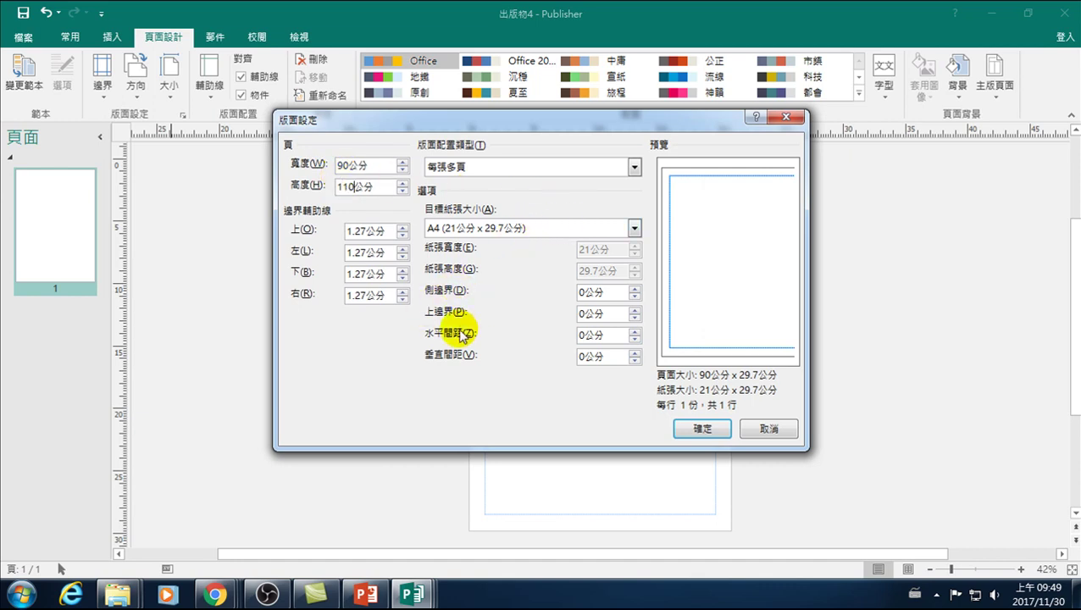
pyautogui.click(694, 429)
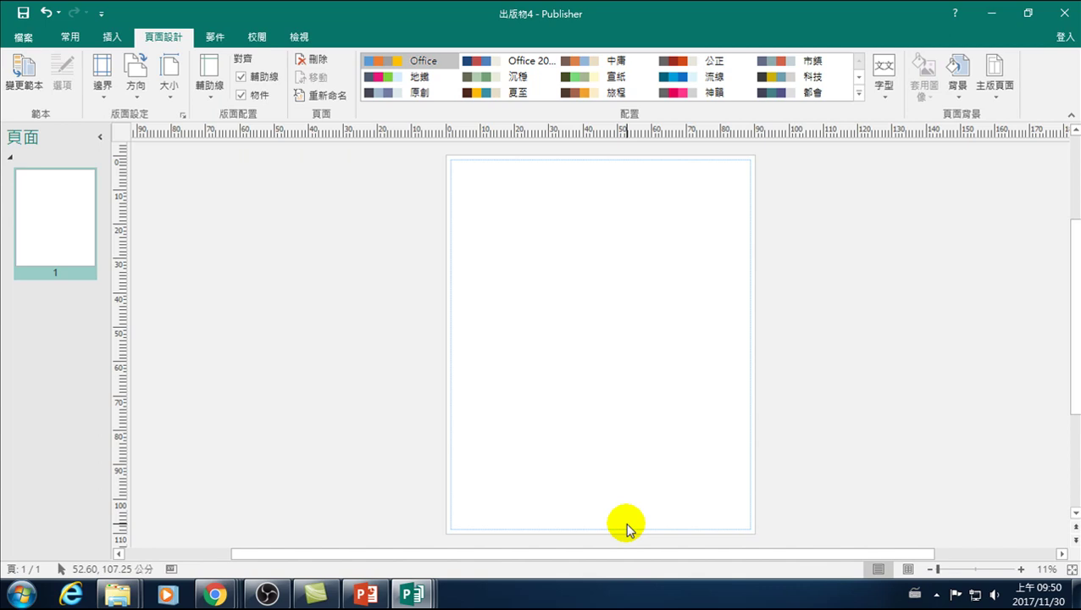
# Open the 輔助線 gallery of built-in ruler guide layouts on the 頁面設計 tab
pyautogui.click(207, 80)
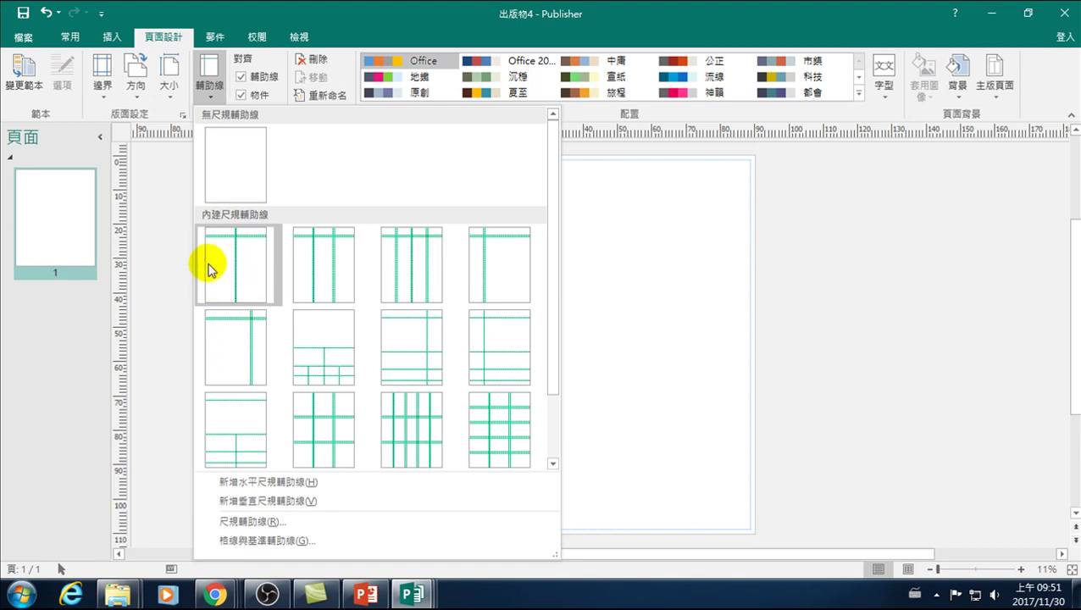
# Apply the first built-in ruler guide layout: two columns under a header row
pyautogui.click(222, 274)
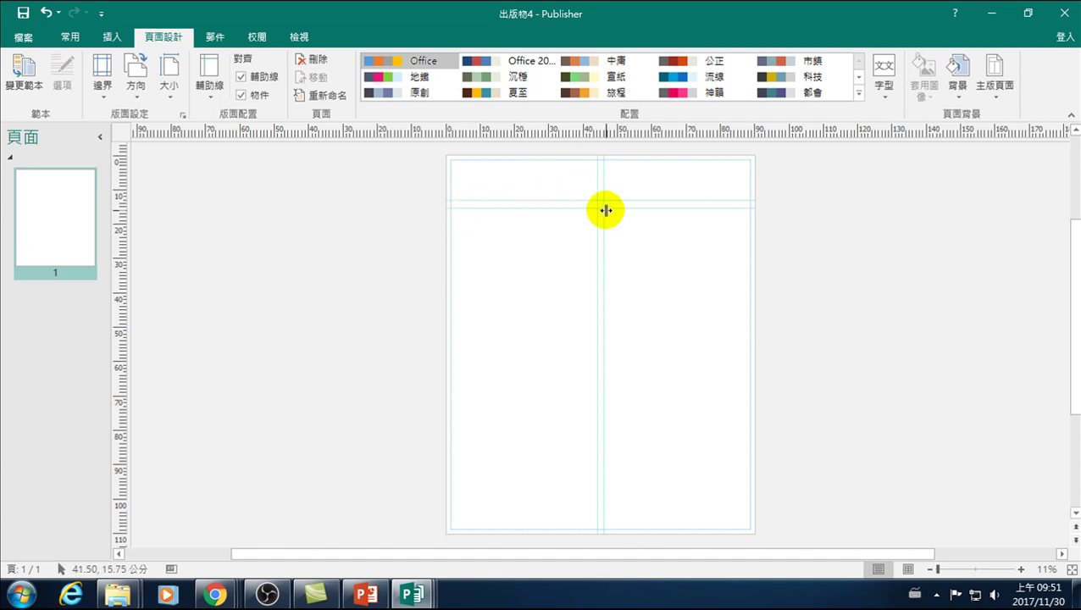
# Insert a picture placeholder, snap it to the top and left guides, widen it, and shorten it to about 19.56 cm
pyautogui.click(110, 37)
pyautogui.click(266, 72)
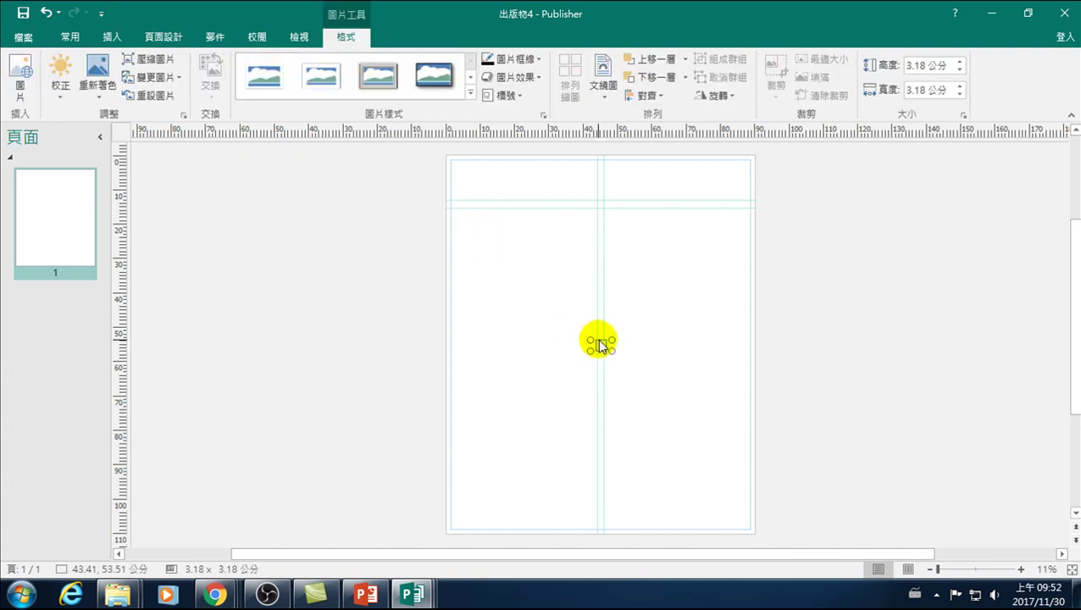
pyautogui.moveTo(599, 344)
pyautogui.mouseDown()
pyautogui.moveTo(589, 286)
pyautogui.moveTo(514, 244)
pyautogui.moveTo(453, 250)
pyautogui.moveTo(453, 232)
pyautogui.mouseUp()
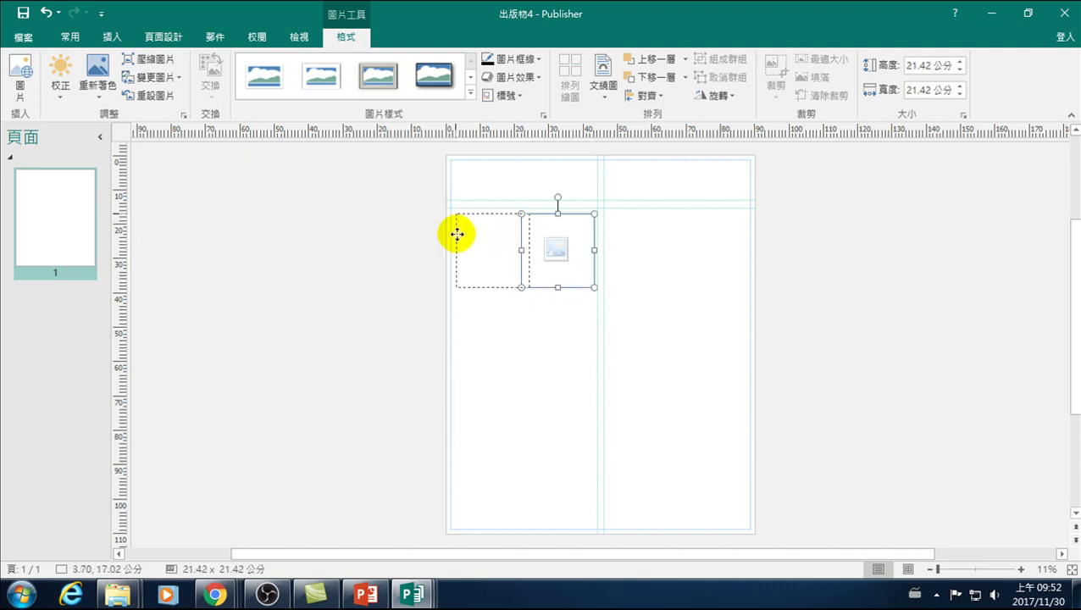
pyautogui.moveTo(453, 232)
pyautogui.mouseDown()
pyautogui.moveTo(482, 256)
pyautogui.moveTo(452, 239)
pyautogui.mouseUp()
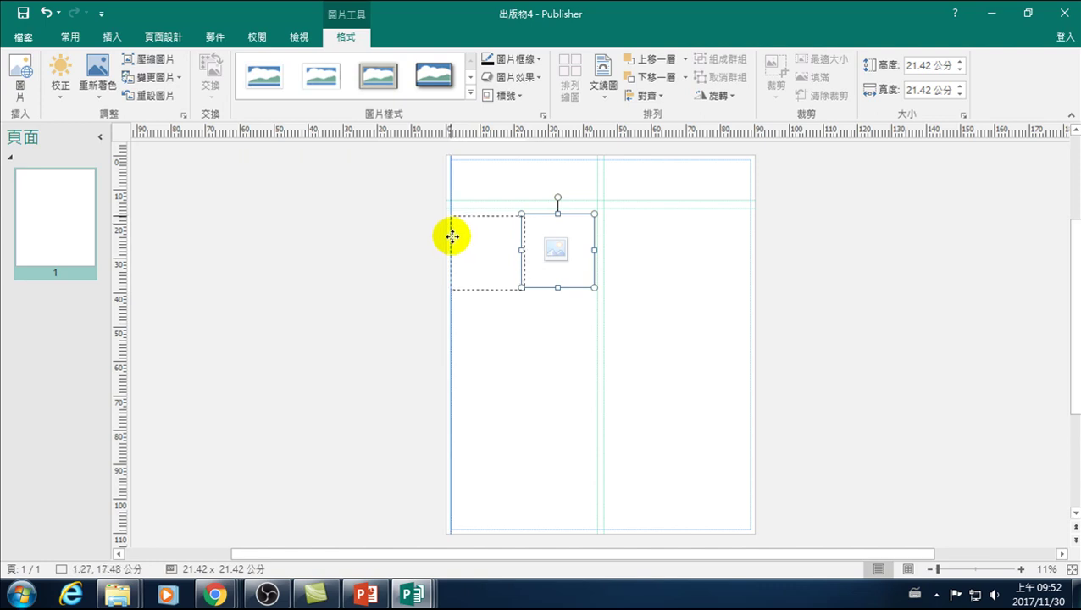
pyautogui.moveTo(451, 235); pyautogui.dragTo(452, 228)
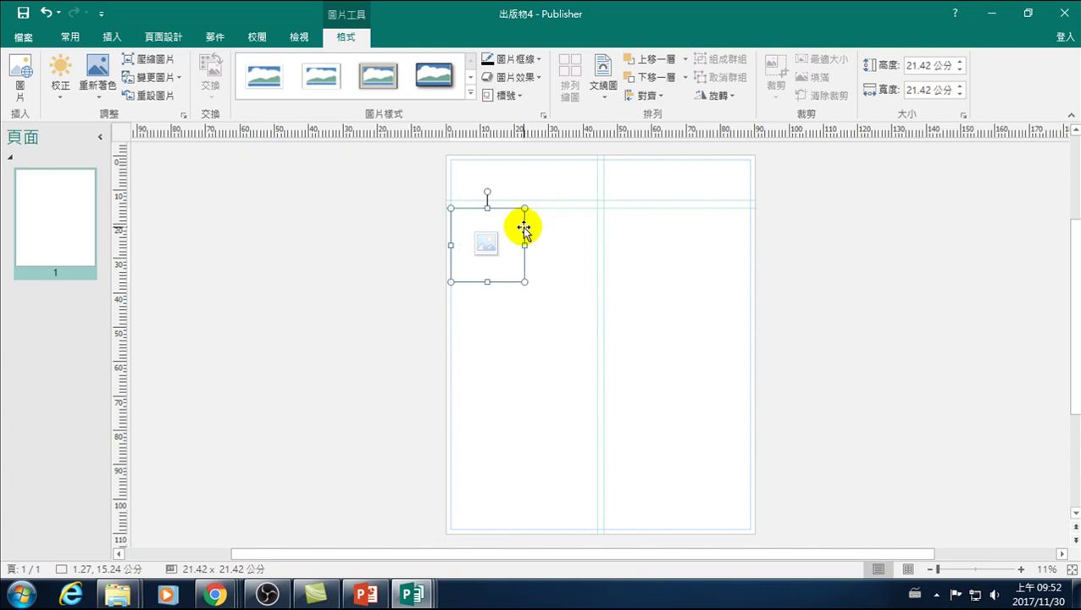
pyautogui.moveTo(525, 281); pyautogui.dragTo(598, 269)
pyautogui.moveTo(524, 351); pyautogui.dragTo(542, 278)
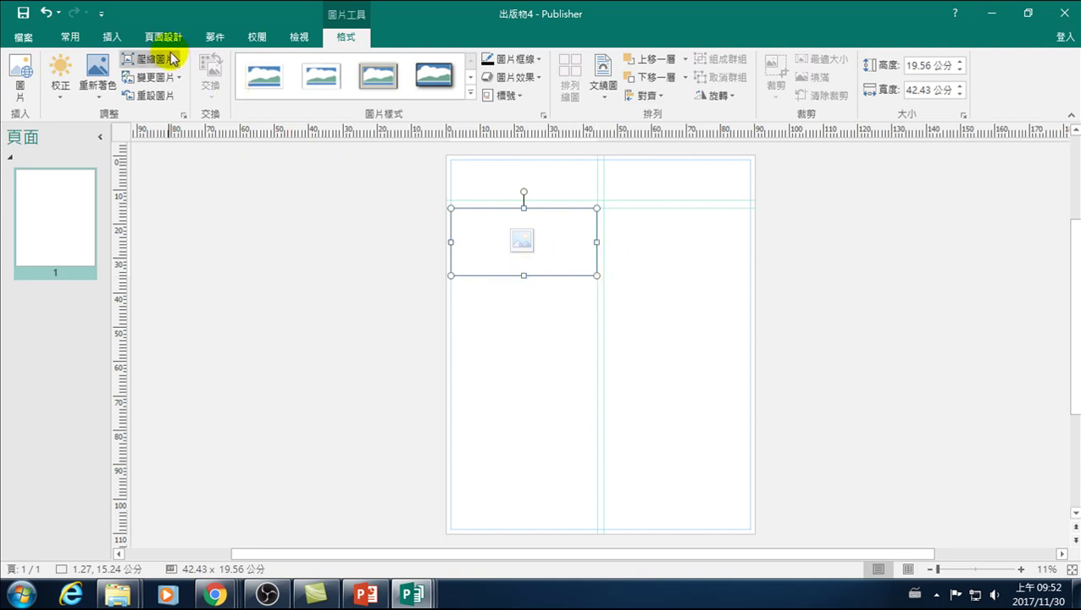
# Insert a second picture placeholder, then undo it
pyautogui.click(114, 37)
pyautogui.click(265, 72)
pyautogui.hotkey('ctrl', 'z')
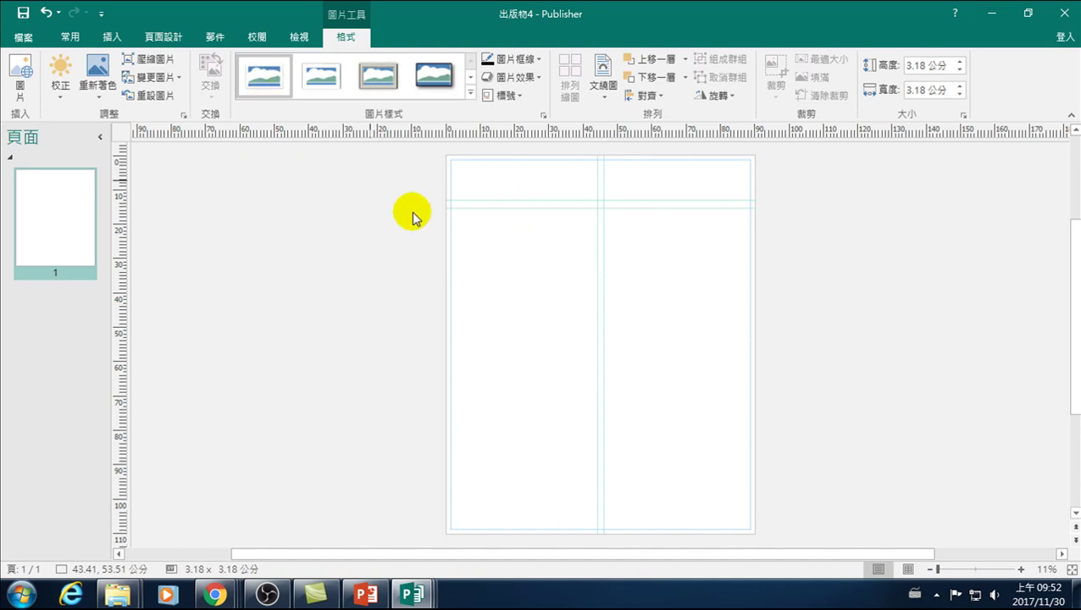
# Restore the large picture placeholder with Redo and shorten it to about 25 cm tall
pyautogui.click(373, 326)
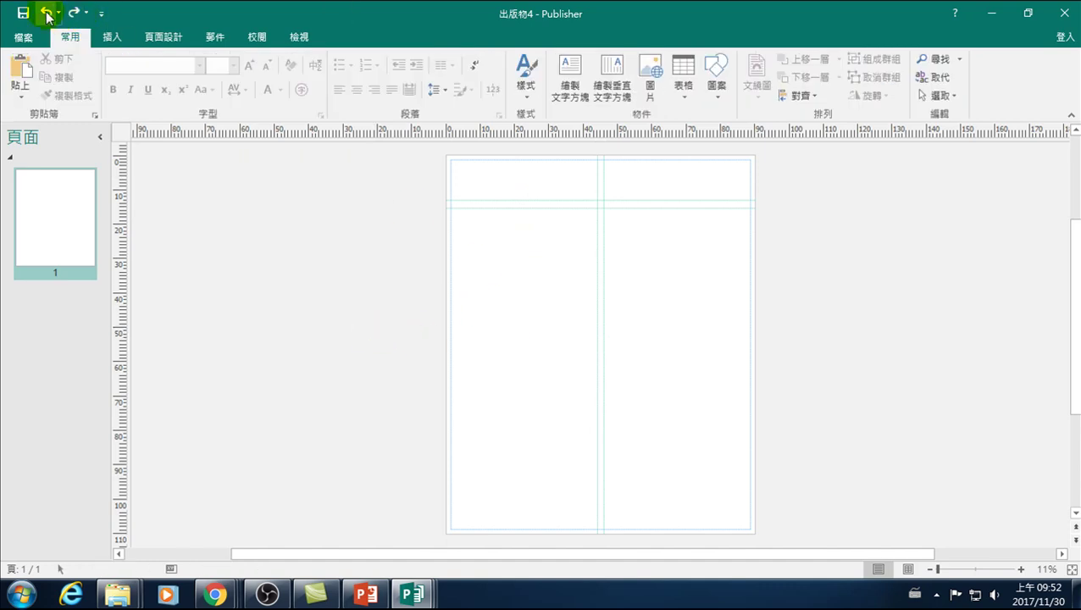
pyautogui.click(45, 12)
pyautogui.click(343, 411)
pyautogui.click(495, 282)
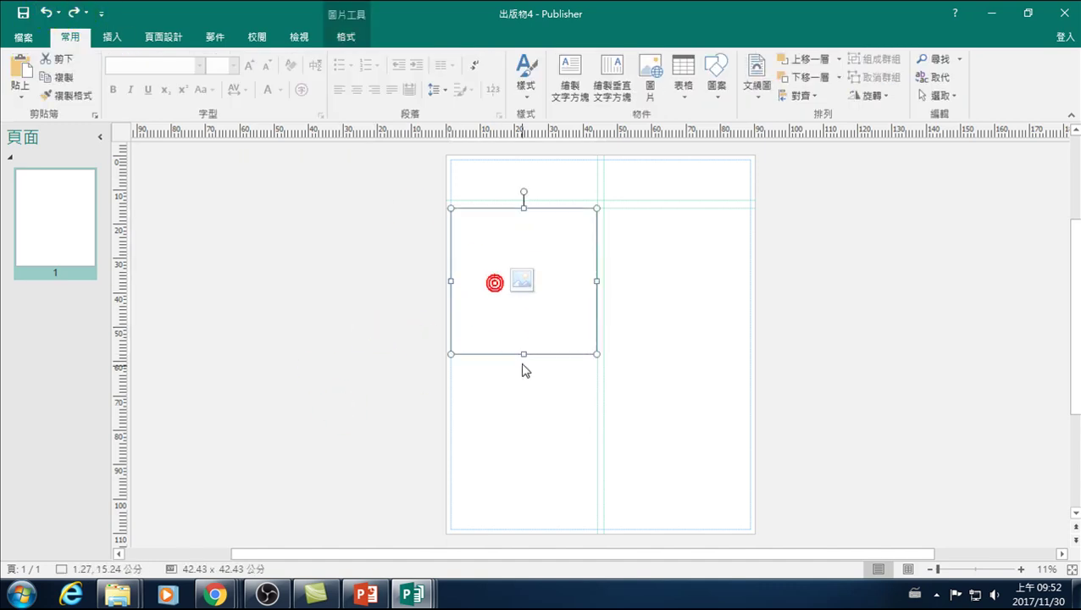
pyautogui.moveTo(524, 354); pyautogui.dragTo(524, 295)
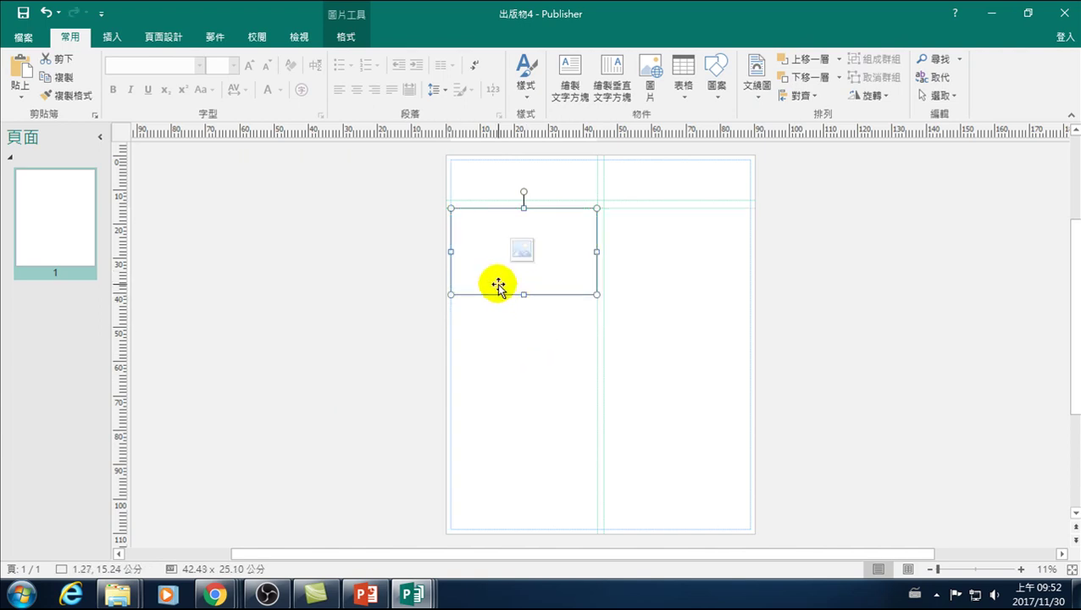
# Try the placeholder in the right column, delete and restore it, and dismiss the Insert Pictures dialog
pyautogui.moveTo(493, 245); pyautogui.dragTo(644, 333)
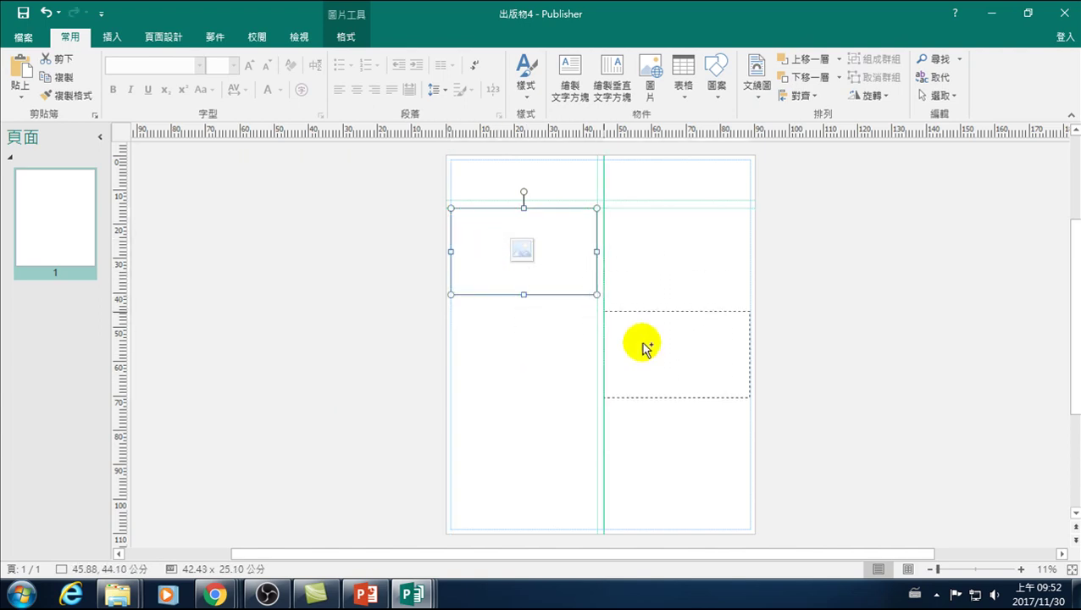
pyautogui.moveTo(644, 332); pyautogui.dragTo(644, 331)
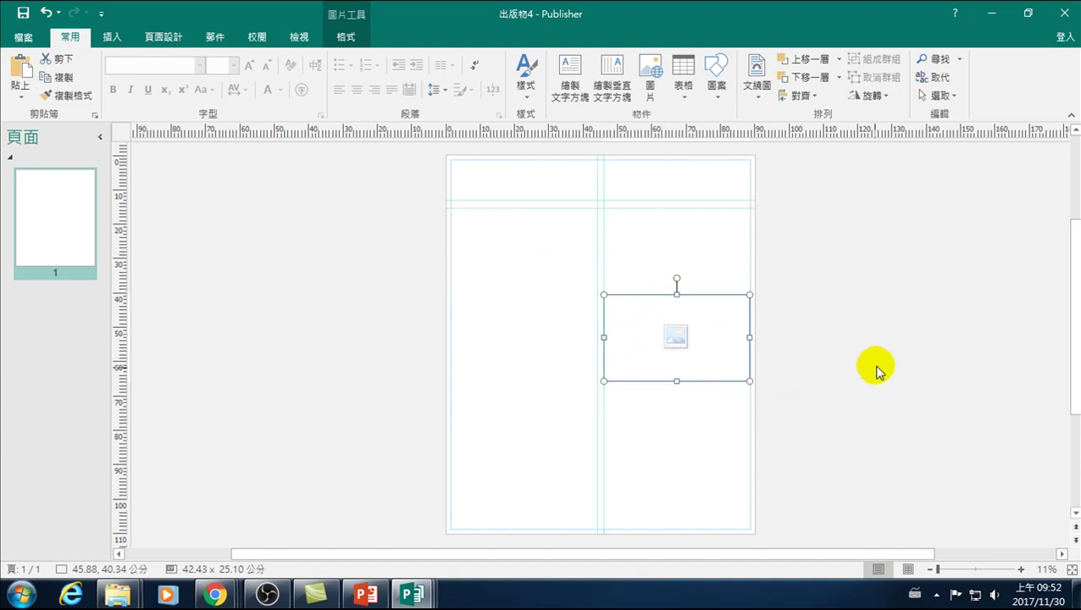
pyautogui.press('Delete')
pyautogui.hotkey('ctrl', 'z')
pyautogui.click(674, 336)
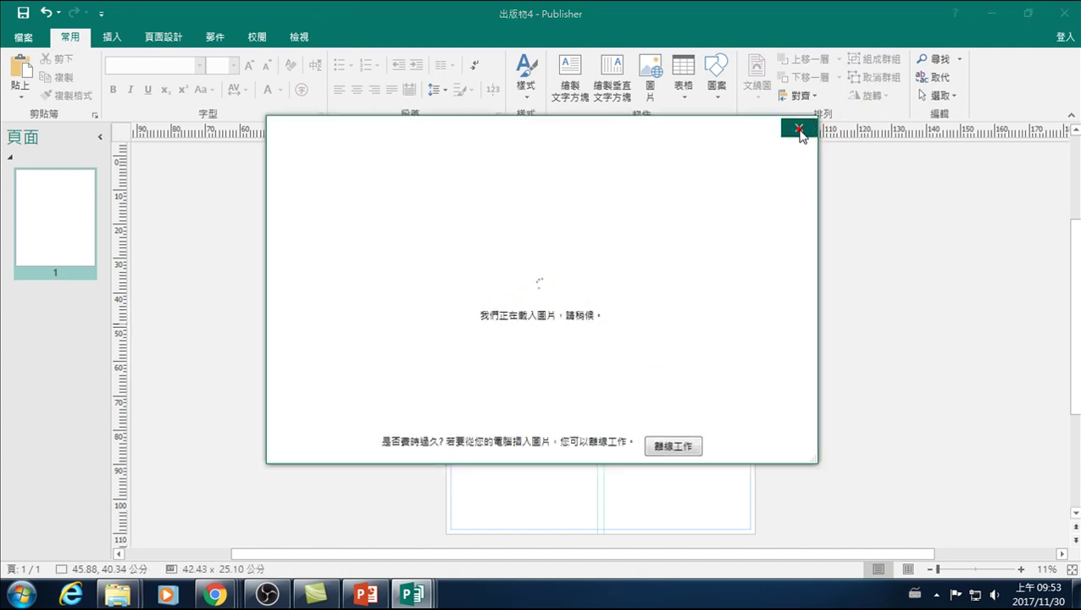
pyautogui.click(799, 128)
# Return the placeholder to the top of the left column at about 42.43 × 25.10 cm
pyautogui.moveTo(695, 321); pyautogui.dragTo(546, 245)
pyautogui.hotkey('ctrl', 'z')
pyautogui.click(633, 353)
pyautogui.hotkey('ctrl', 'y')
pyautogui.moveTo(589, 266); pyautogui.dragTo(682, 343)
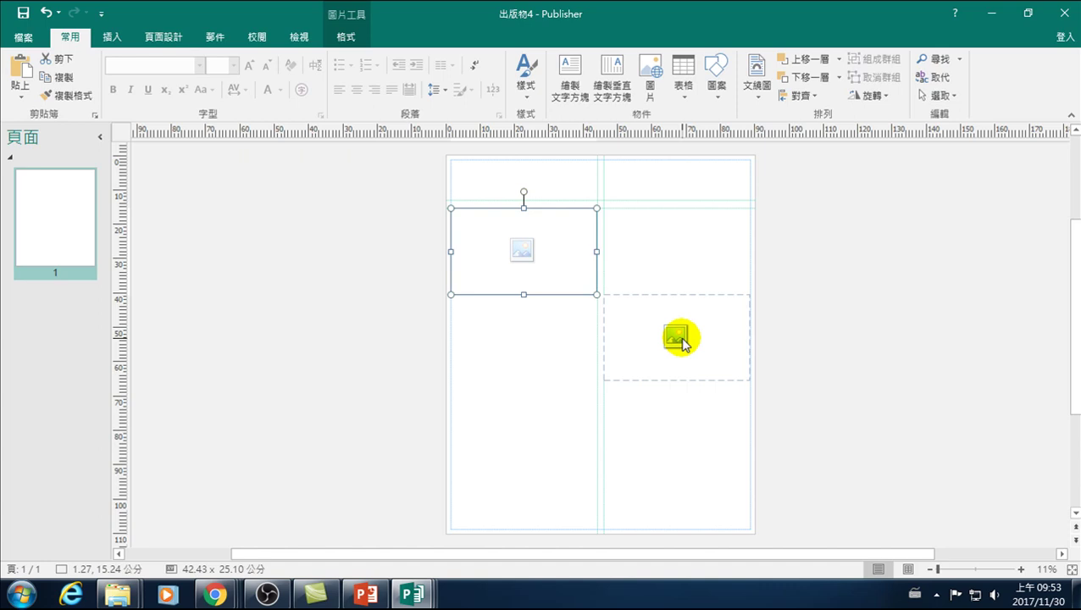
pyautogui.moveTo(682, 343); pyautogui.dragTo(459, 337)
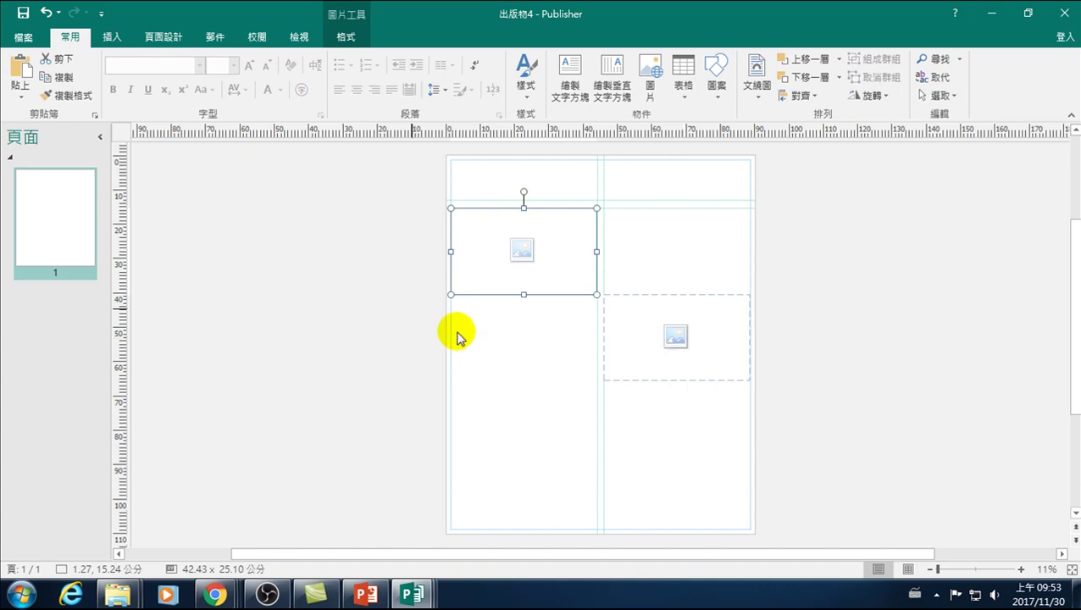
# Nudge the placeholder and open the built-in guide layouts, closing them without a choice
pyautogui.click(115, 38)
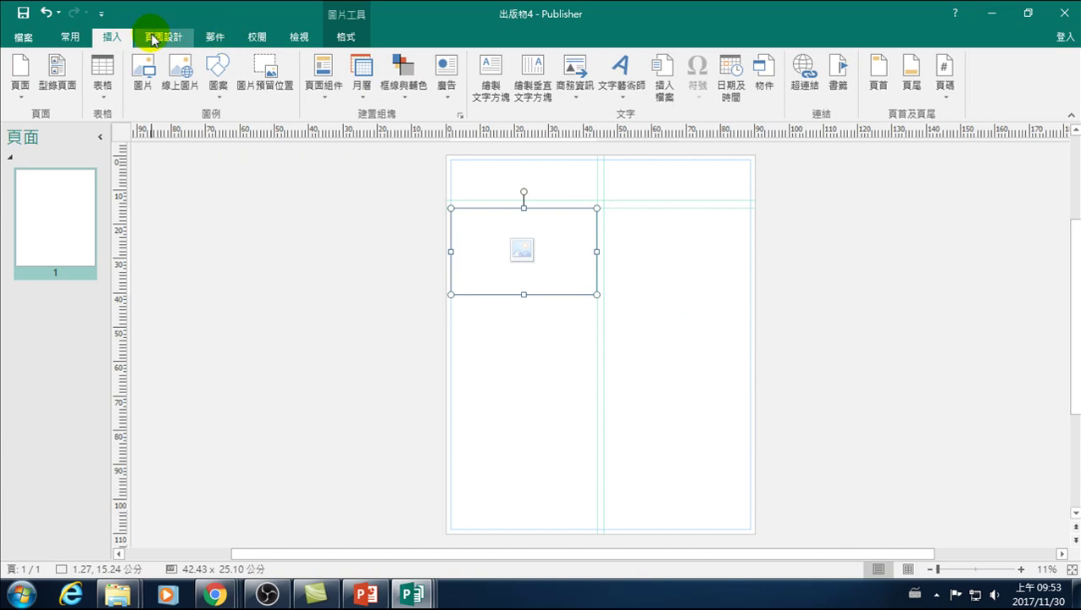
pyautogui.click(150, 37)
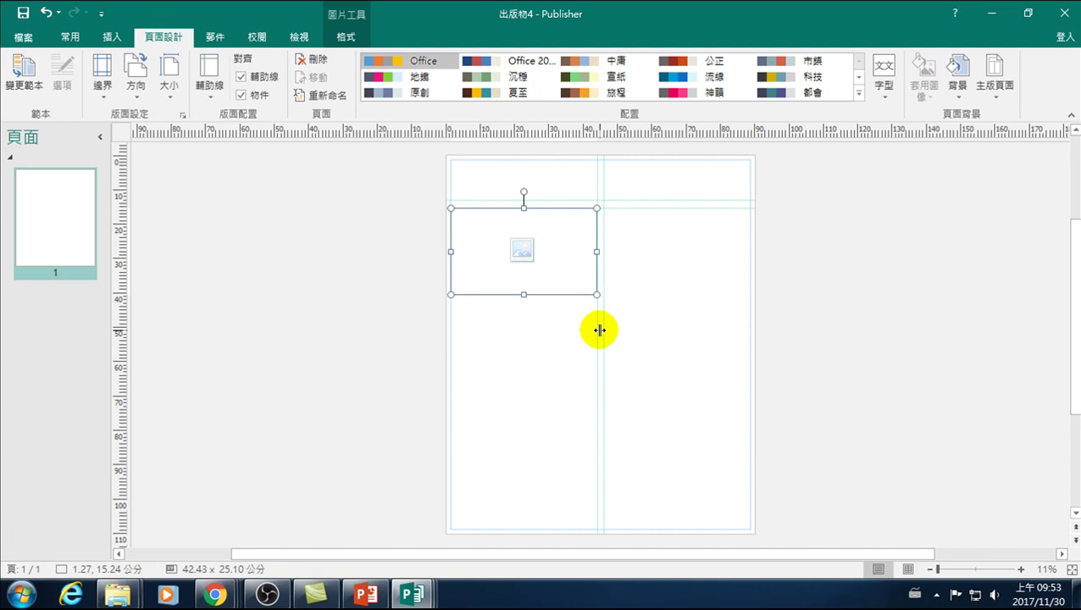
pyautogui.moveTo(599, 330); pyautogui.dragTo(610, 295)
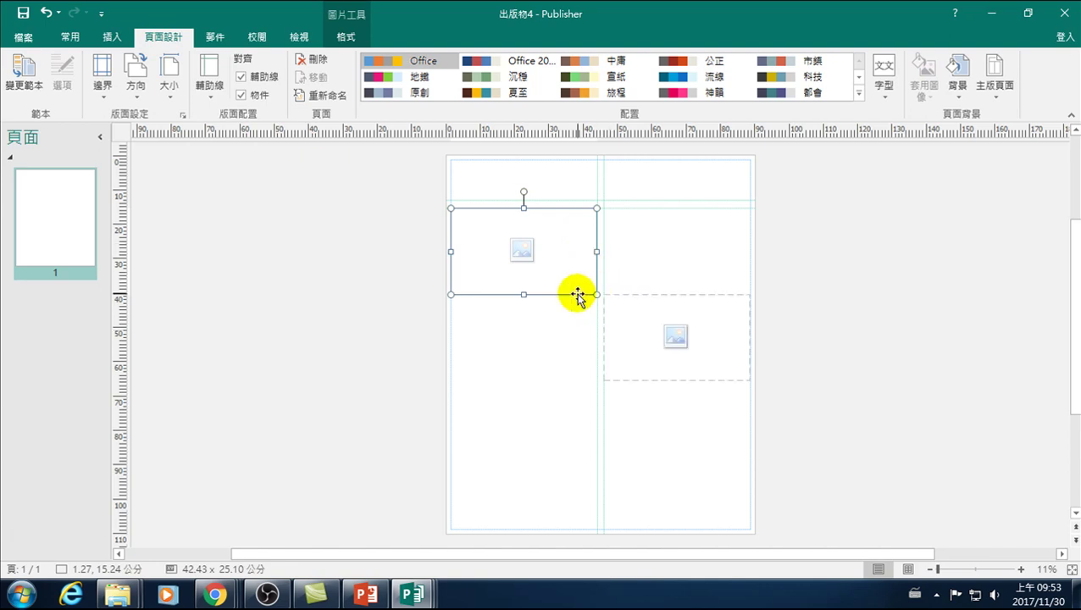
pyautogui.click(205, 88)
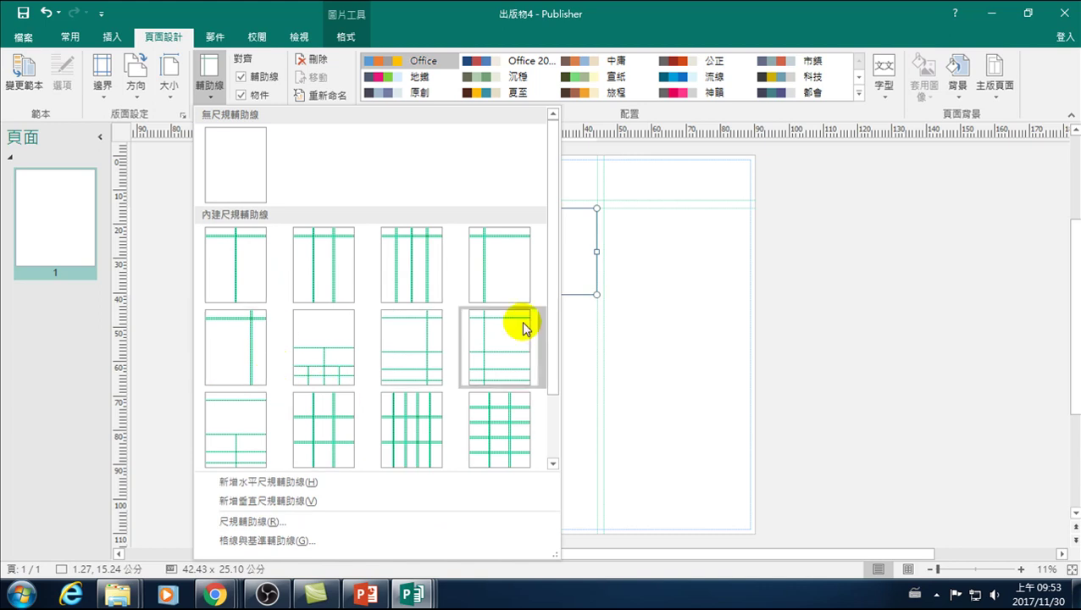
pyautogui.click(705, 430)
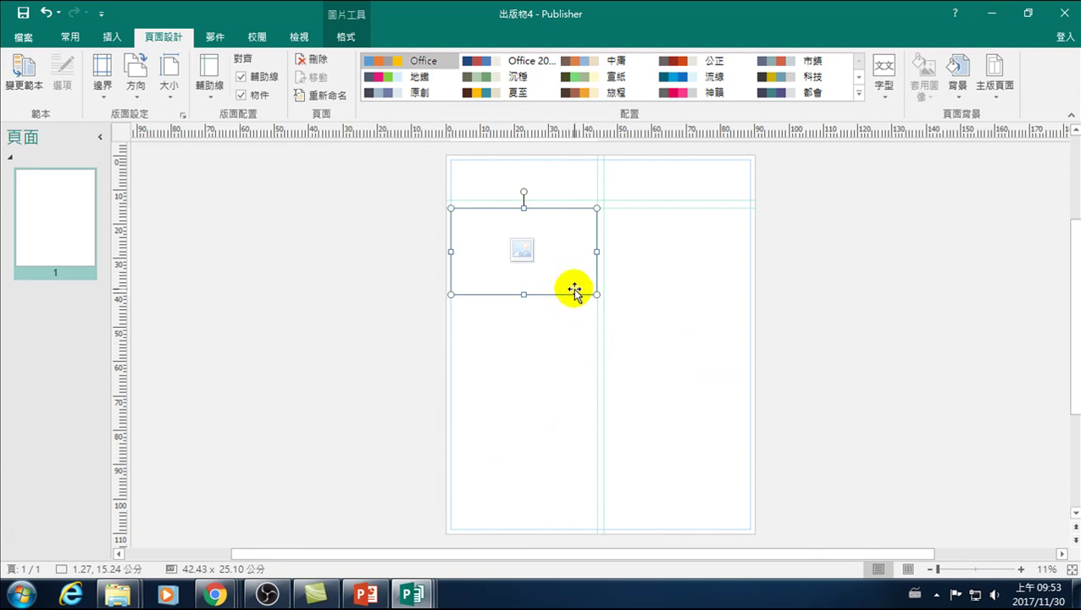
# Narrow the placeholder to about 34.62 cm wide and shift the central vertical guide slightly left
pyautogui.moveTo(596, 249); pyautogui.dragTo(569, 249)
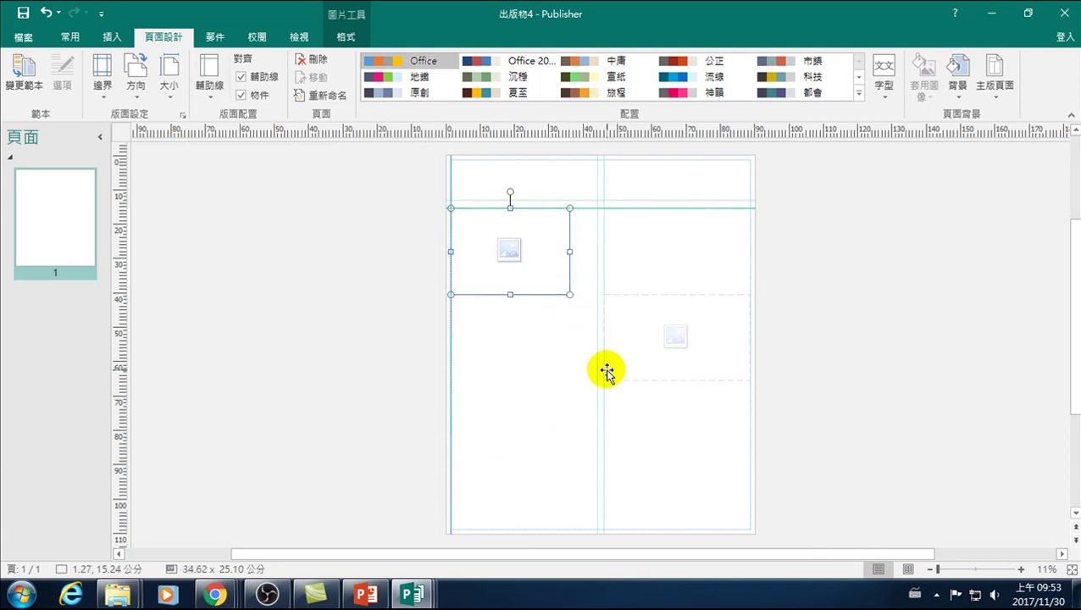
pyautogui.moveTo(597, 359); pyautogui.dragTo(593, 358)
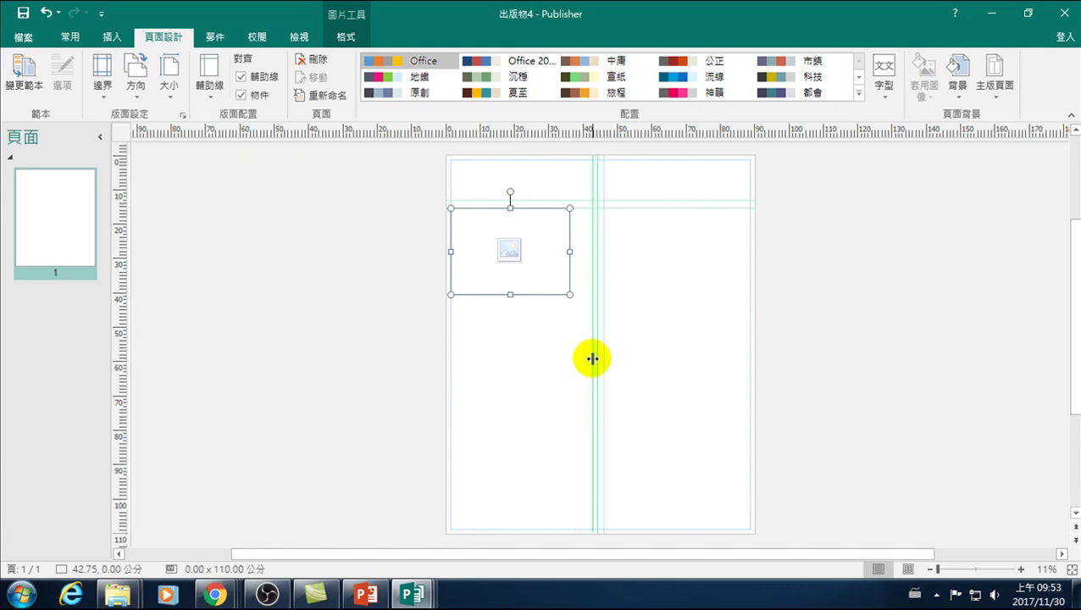
pyautogui.moveTo(592, 358); pyautogui.dragTo(592, 358)
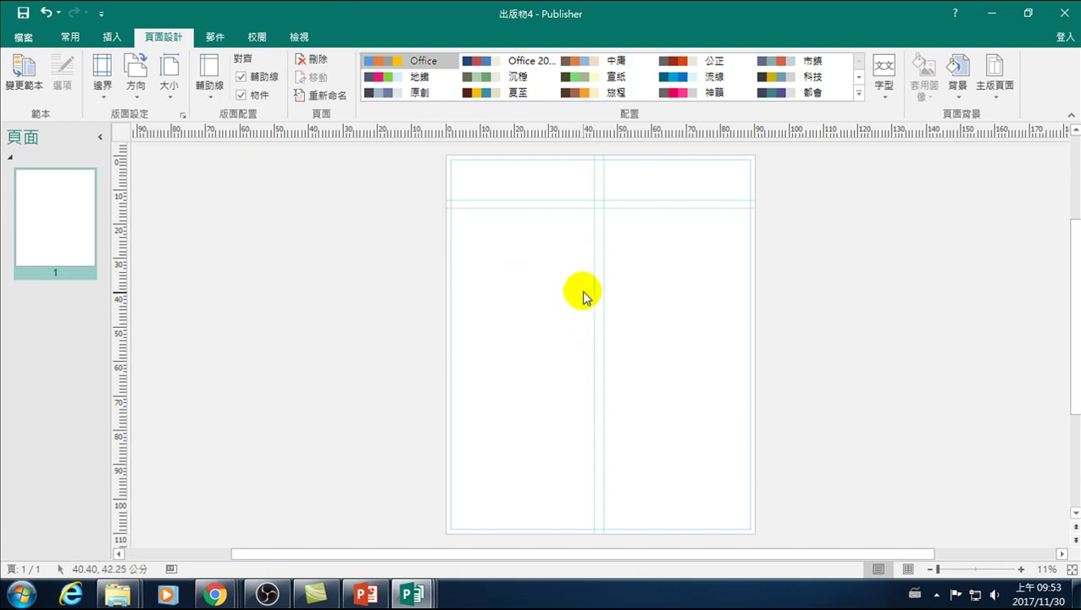
# Move the placeholder down the left column and snap its right edge to the vertical guide (about 41.93 × 25.10 cm)
pyautogui.click(555, 251)
pyautogui.moveTo(569, 252)
pyautogui.mouseDown()
pyautogui.moveTo(594, 252)
pyautogui.moveTo(676, 296)
pyautogui.moveTo(477, 323)
pyautogui.mouseUp()
pyautogui.moveTo(596, 351)
pyautogui.mouseDown()
pyautogui.moveTo(585, 348)
pyautogui.moveTo(595, 346)
pyautogui.mouseUp()
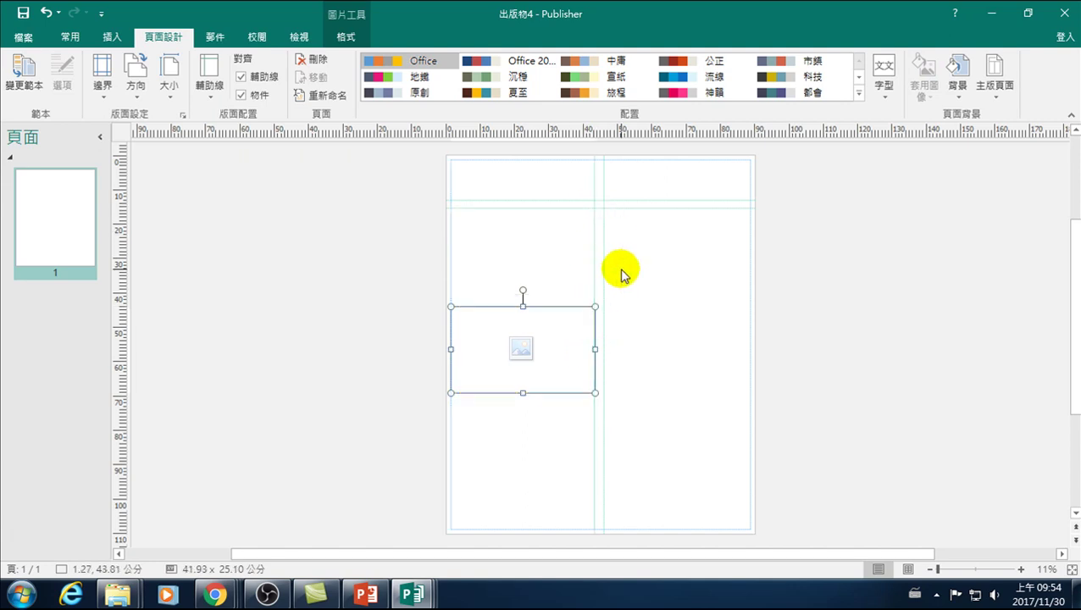